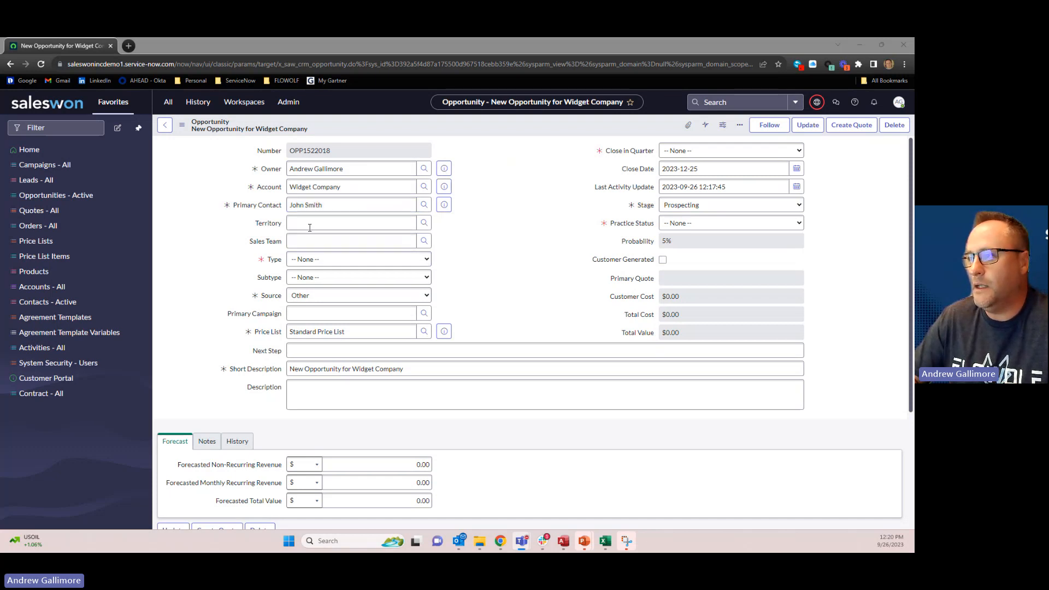
Step: Assign the opportunity to the Midwest territory and to Sales Team A
{"action": "left_click", "coordinate": [425, 224]}
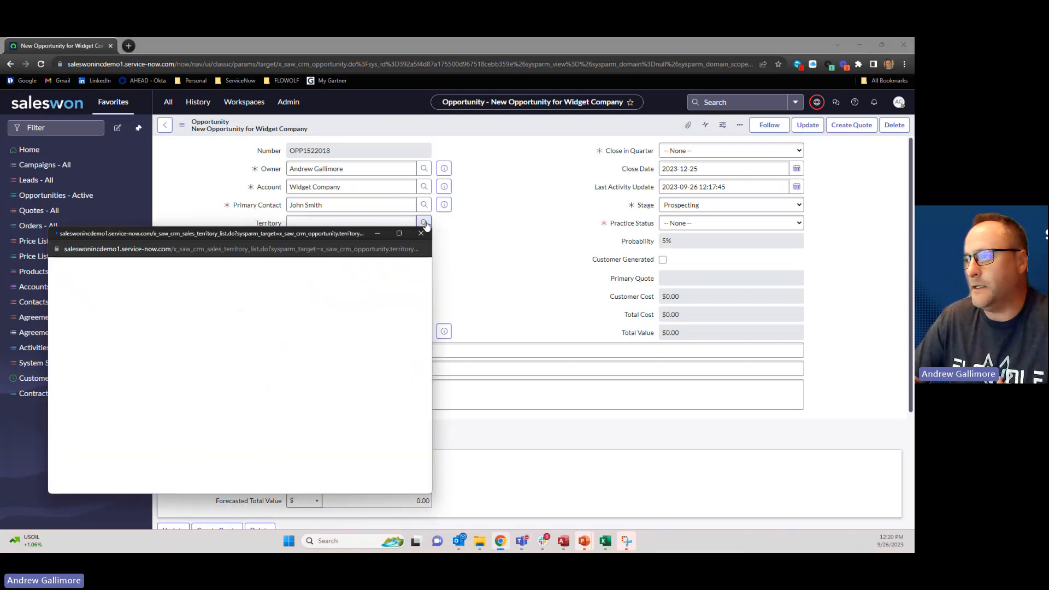
{"action": "left_click", "coordinate": [94, 318]}
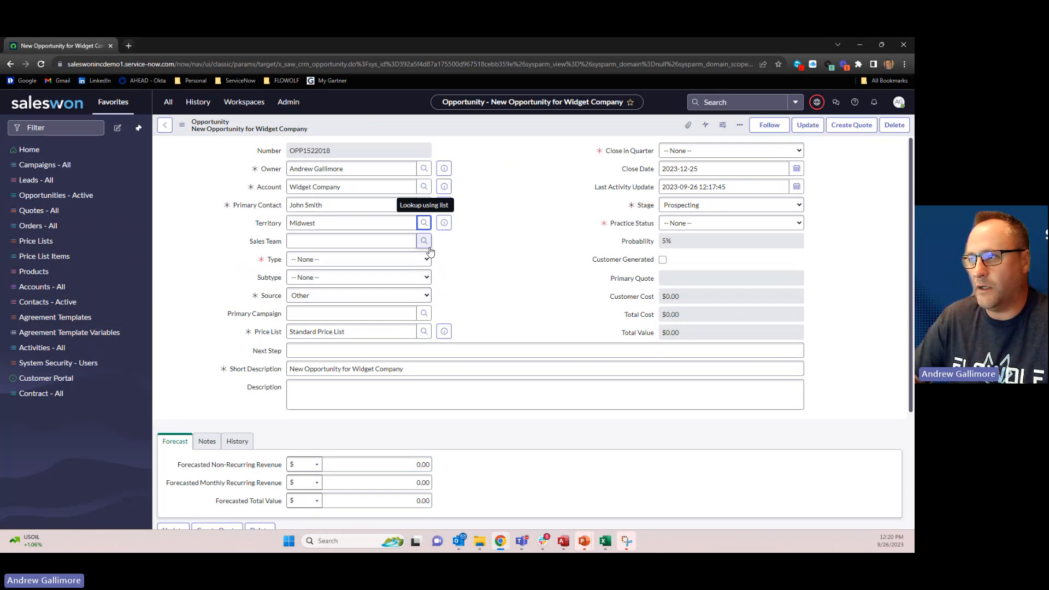
{"action": "left_click", "coordinate": [424, 242]}
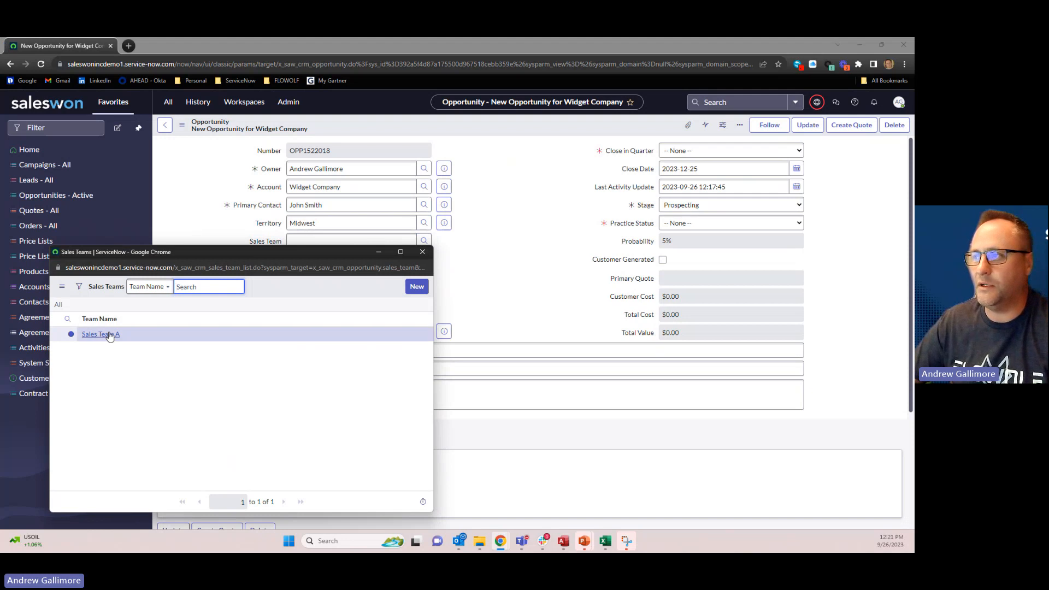
{"action": "left_click", "coordinate": [104, 334]}
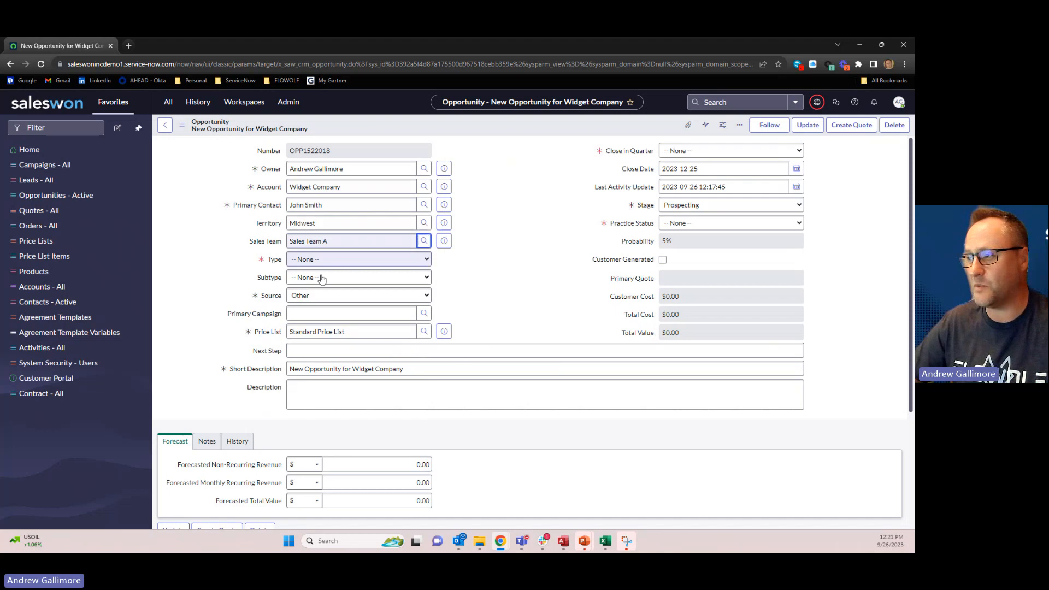
Step: Set the opportunity's type to Software and place the cursor in the Next Step field
{"action": "left_click", "coordinate": [422, 260]}
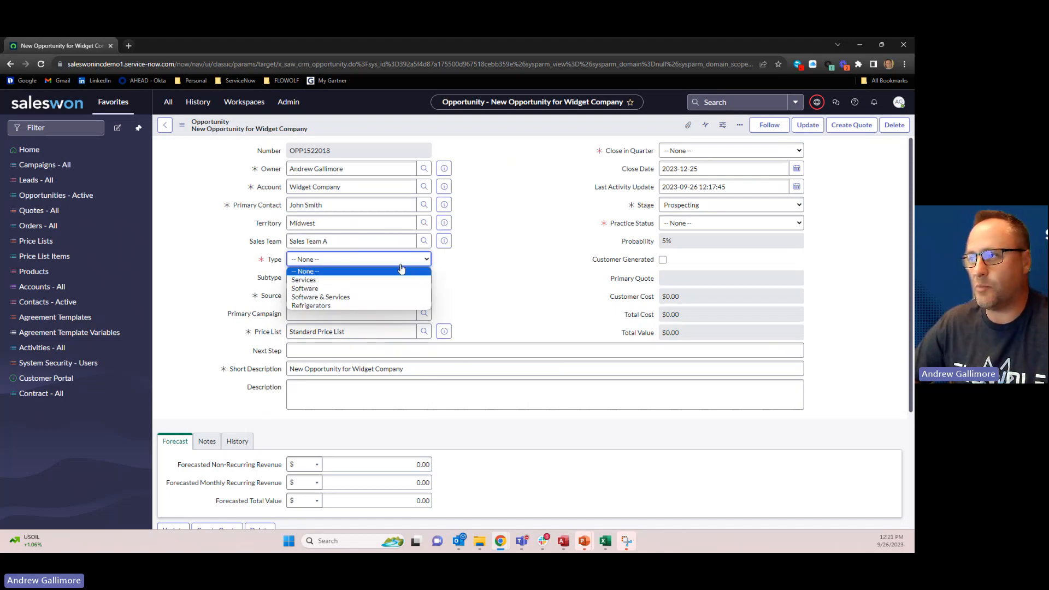
{"action": "left_click", "coordinate": [339, 293]}
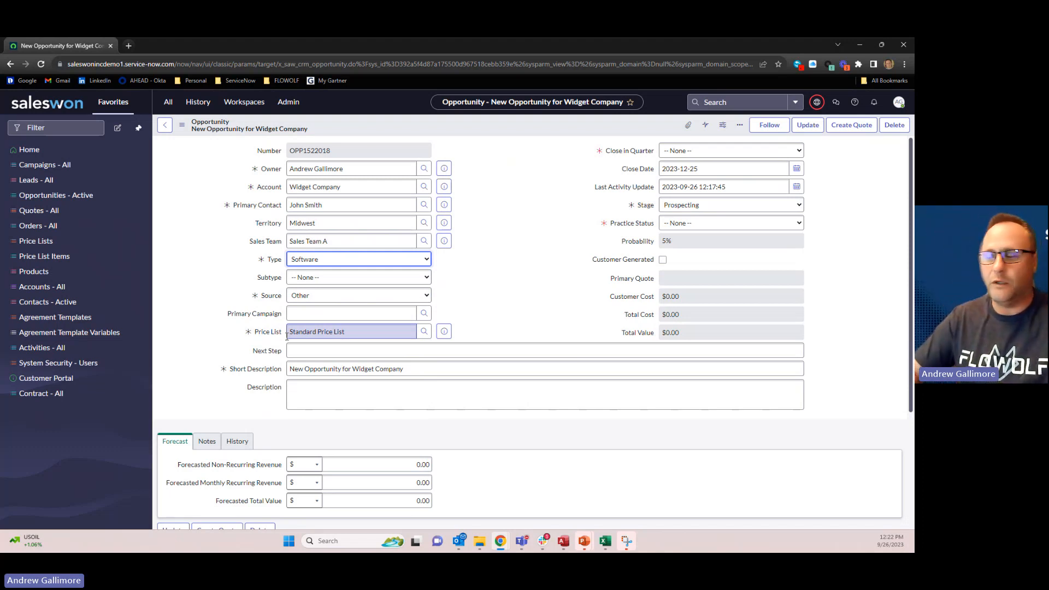
{"action": "left_click", "coordinate": [305, 351]}
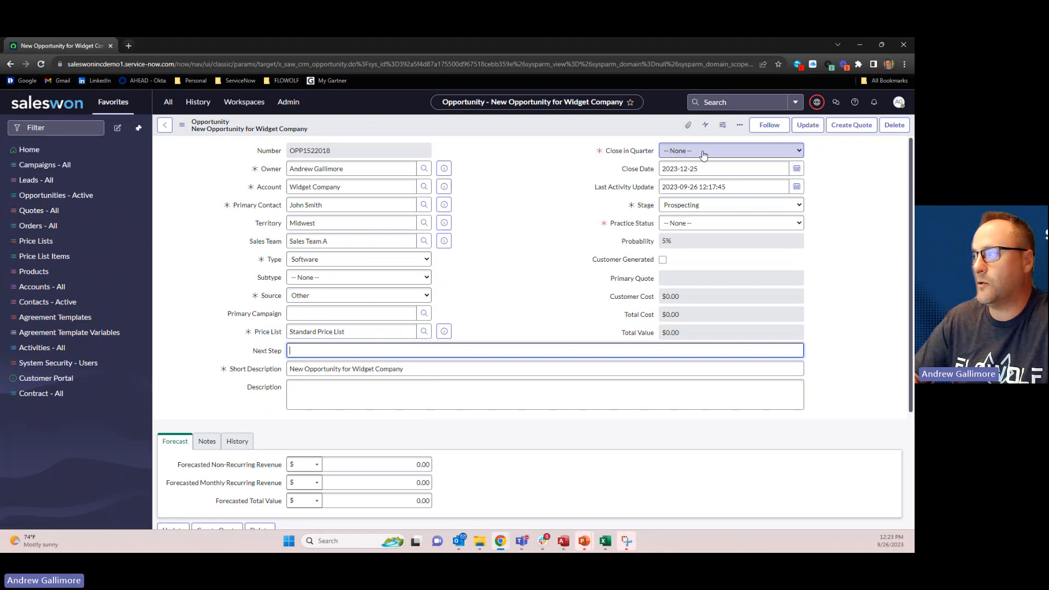
Step: Set the opportunity's close date to 2023-12-28 and its closing quarter to Q4
{"action": "left_click", "coordinate": [797, 168]}
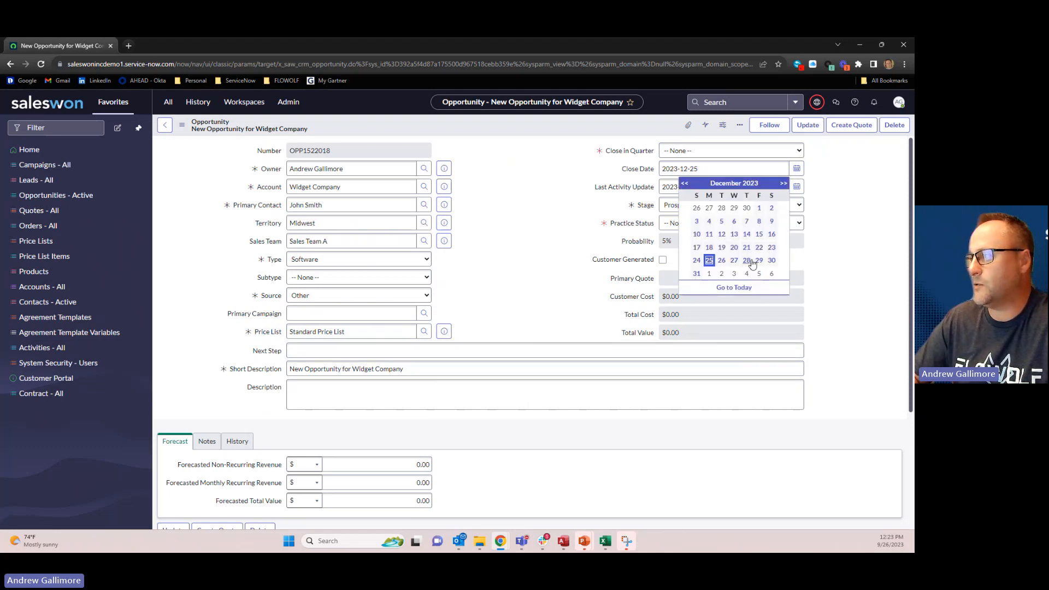
{"action": "left_click", "coordinate": [747, 261]}
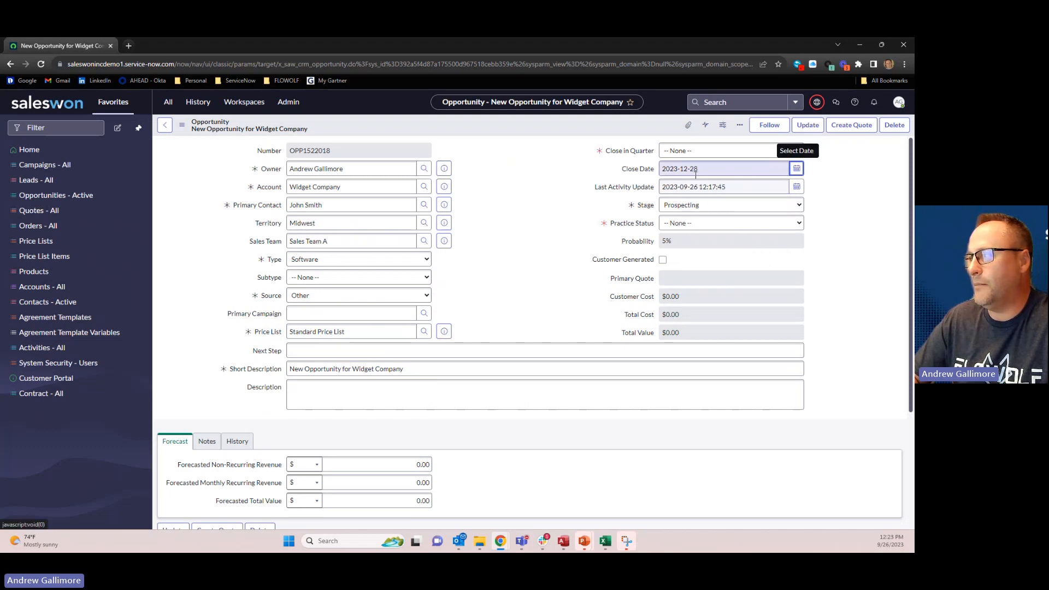
{"action": "left_click", "coordinate": [674, 151]}
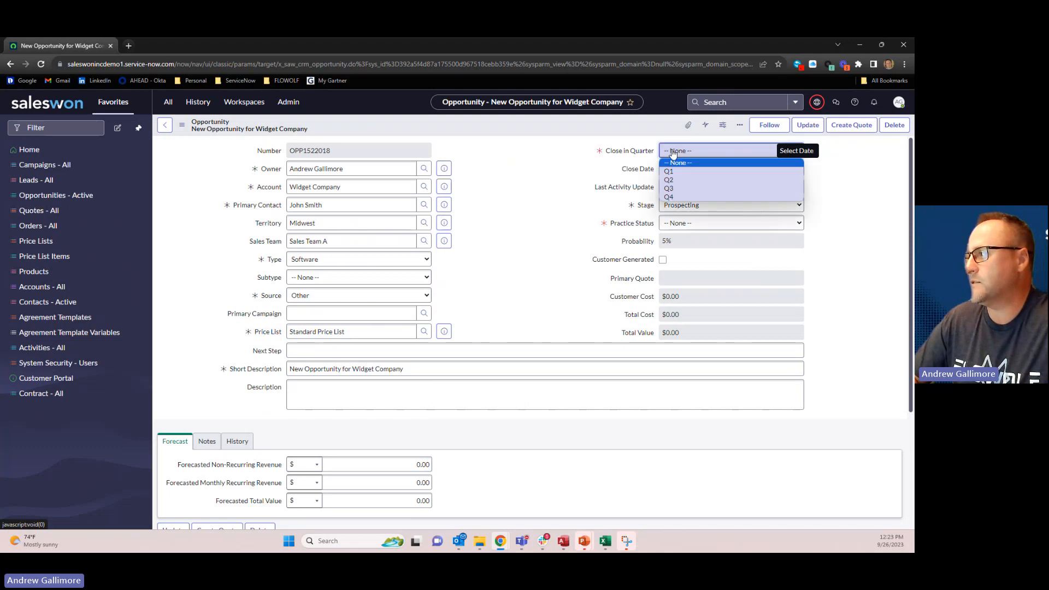
{"action": "left_click", "coordinate": [679, 203]}
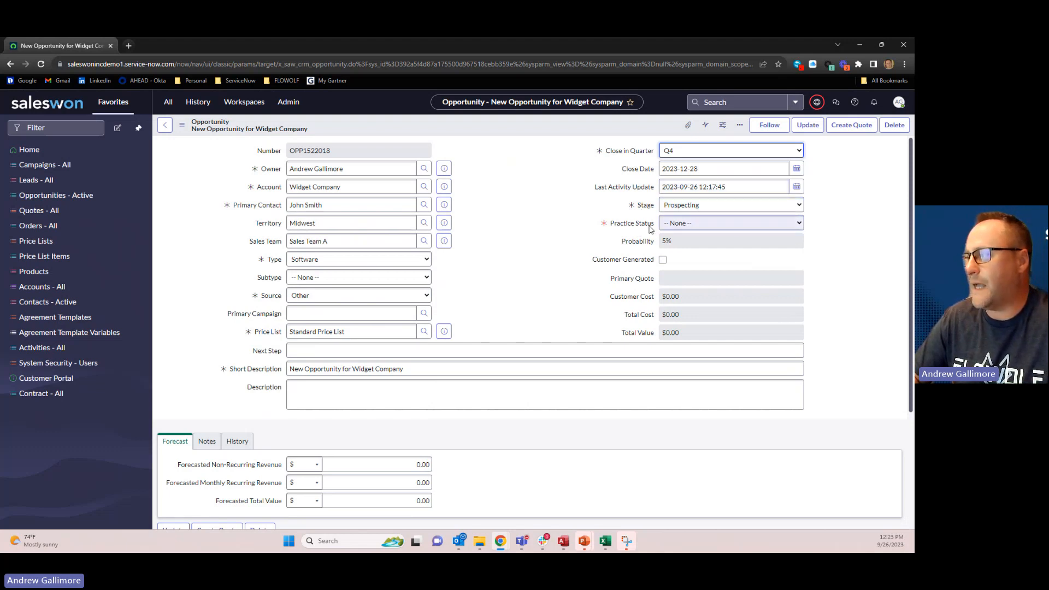
Step: Try the Pipeline stage on the opportunity and settle on Strong Upside
{"action": "left_click", "coordinate": [727, 211]}
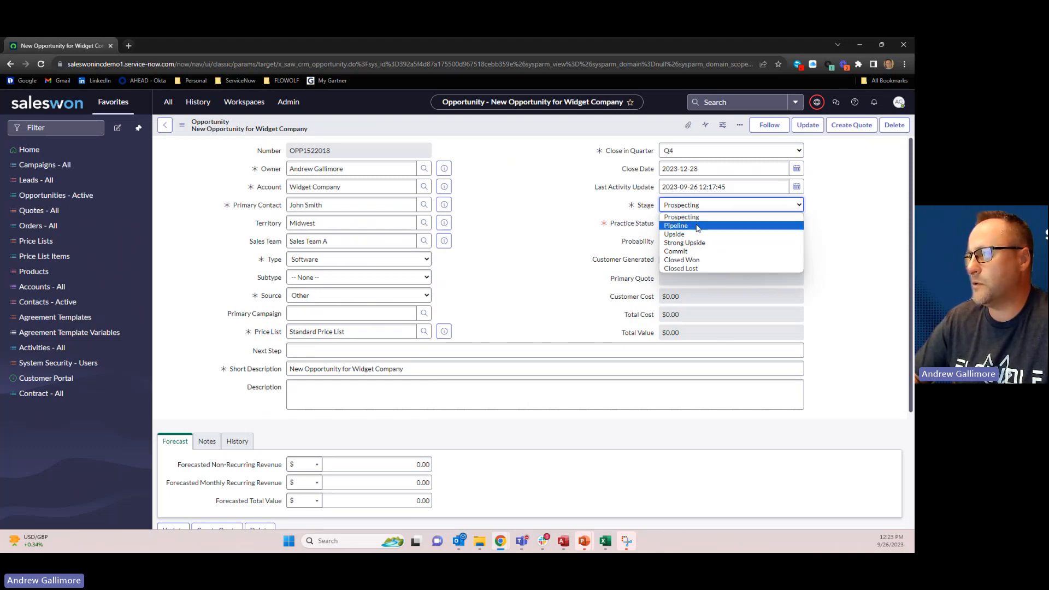
{"action": "left_click", "coordinate": [850, 248]}
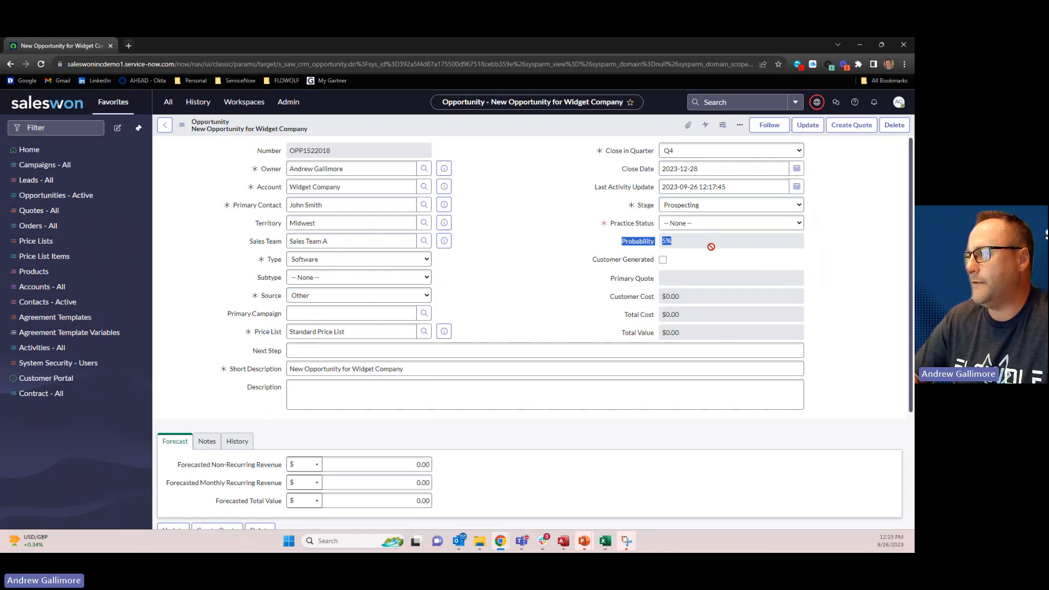
{"action": "left_click", "coordinate": [780, 206]}
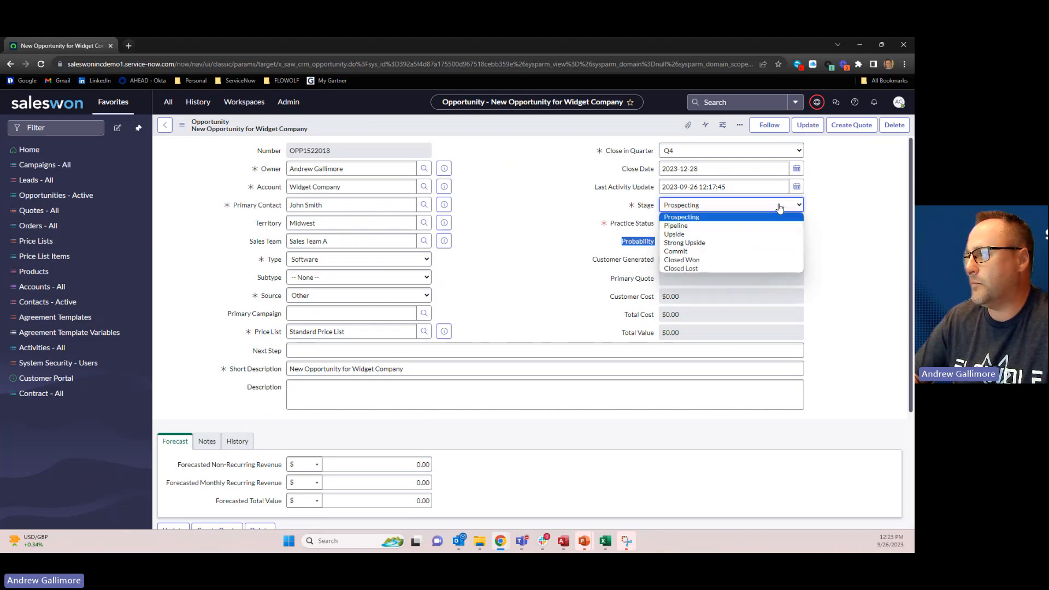
{"action": "left_click", "coordinate": [687, 228]}
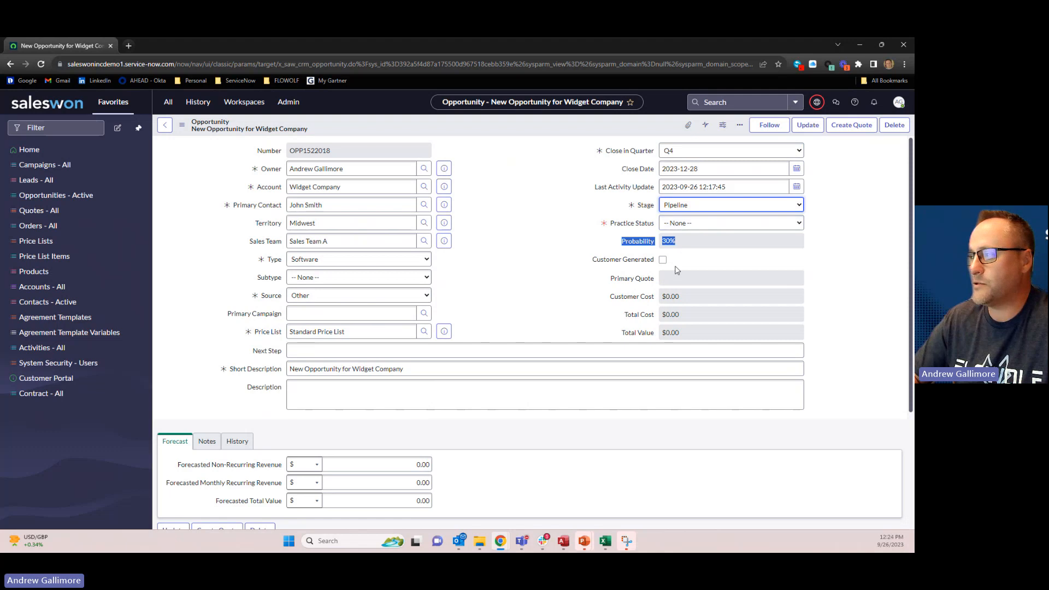
{"action": "left_click", "coordinate": [709, 206]}
{"action": "left_click", "coordinate": [687, 251]}
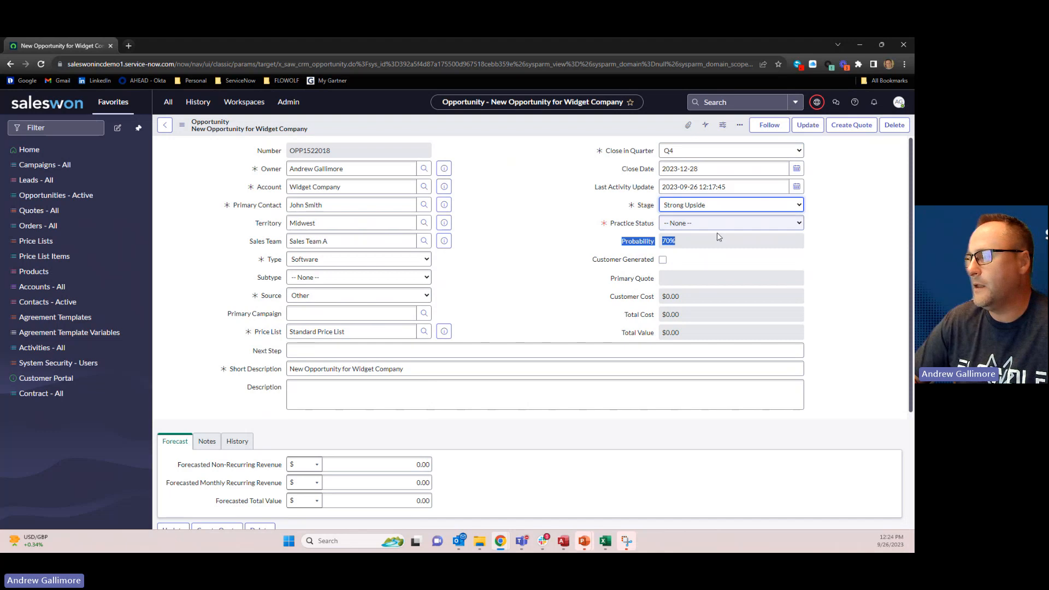
Step: Review the available practice status options for the opportunity without choosing one
{"action": "left_click", "coordinate": [754, 227]}
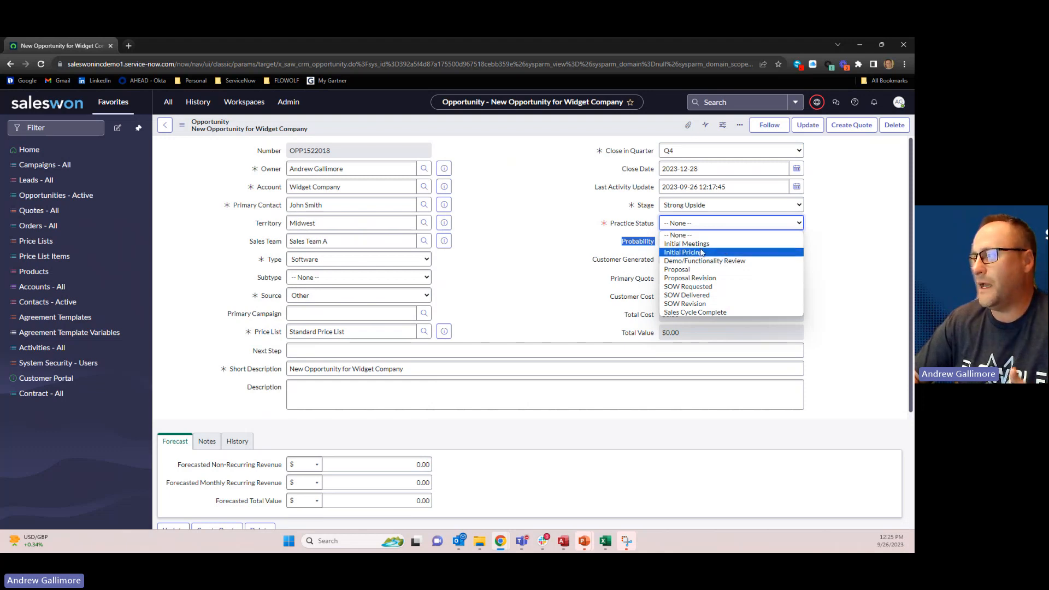
{"action": "left_click", "coordinate": [843, 288]}
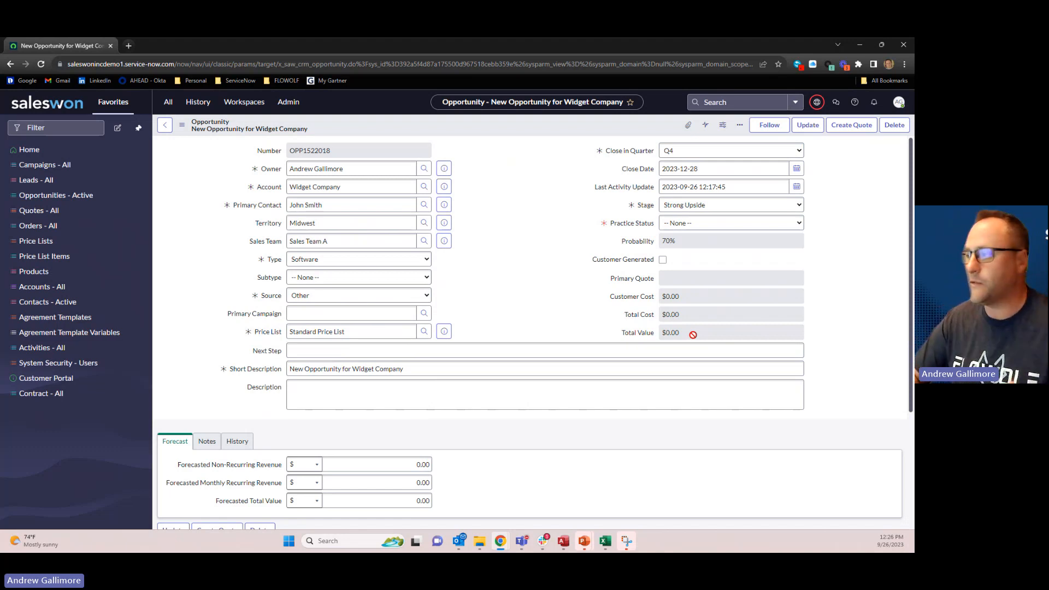
{"action": "left_click", "coordinate": [686, 355]}
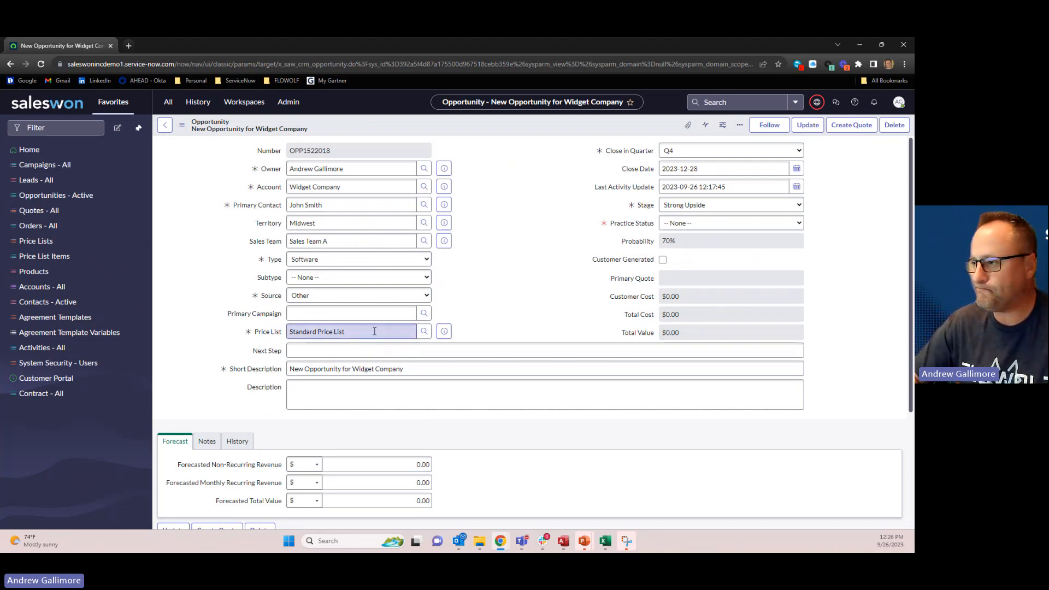
Step: Review the opportunity's work notes, history and forecast sections, and its related activities
{"action": "scroll", "coordinate": [507, 328], "scroll_direction": "down", "scroll_amount": 3}
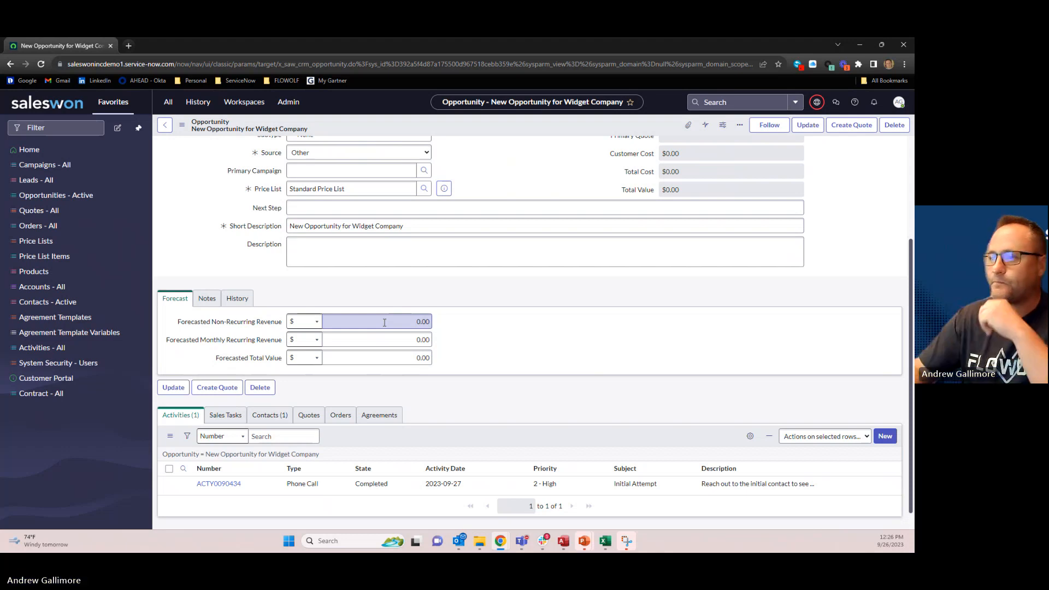
{"action": "left_click", "coordinate": [207, 303]}
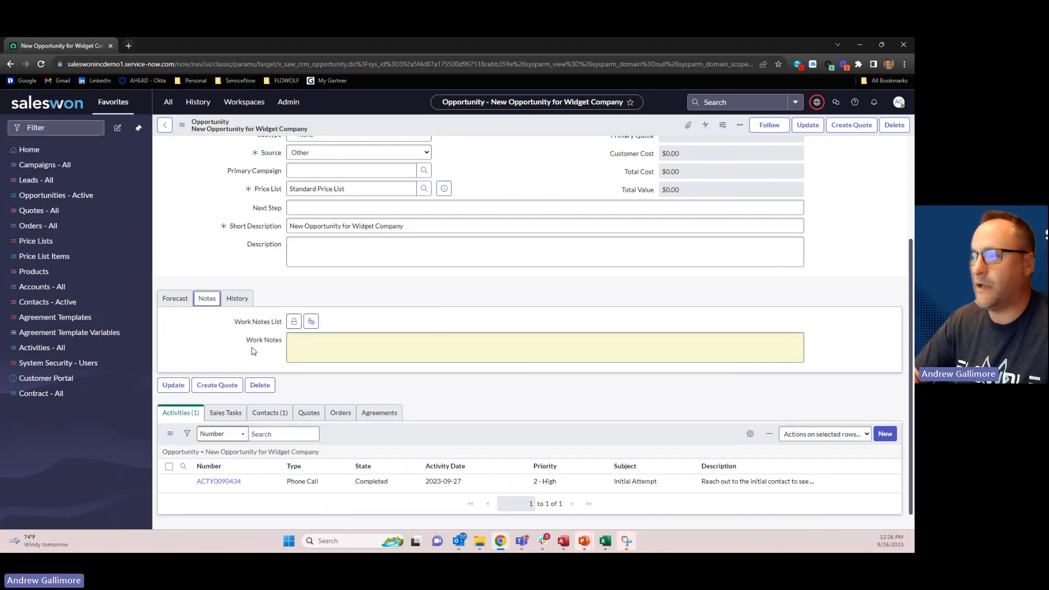
{"action": "left_click", "coordinate": [243, 302]}
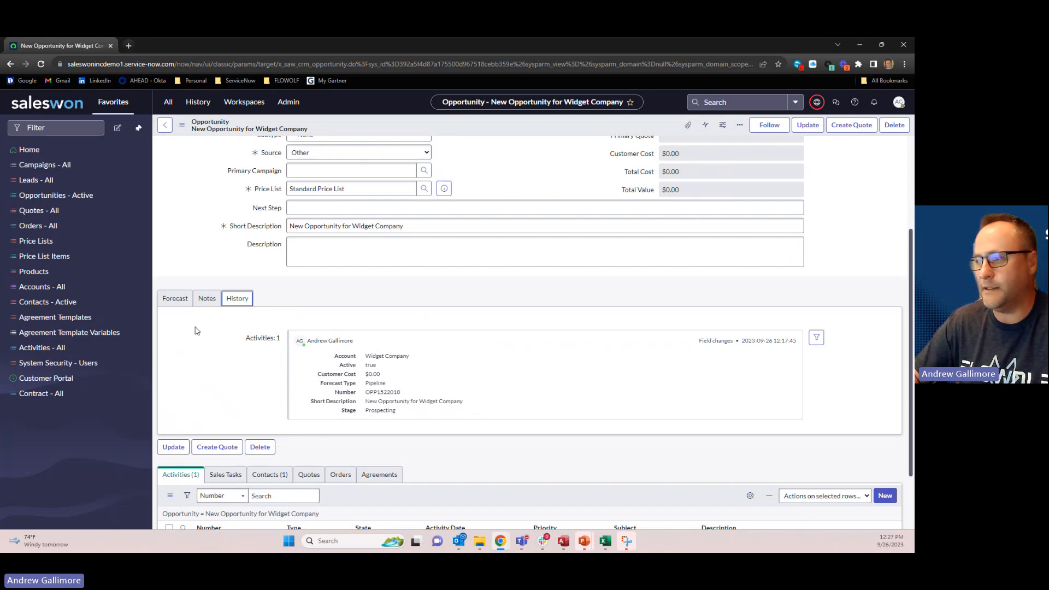
{"action": "left_click", "coordinate": [179, 301]}
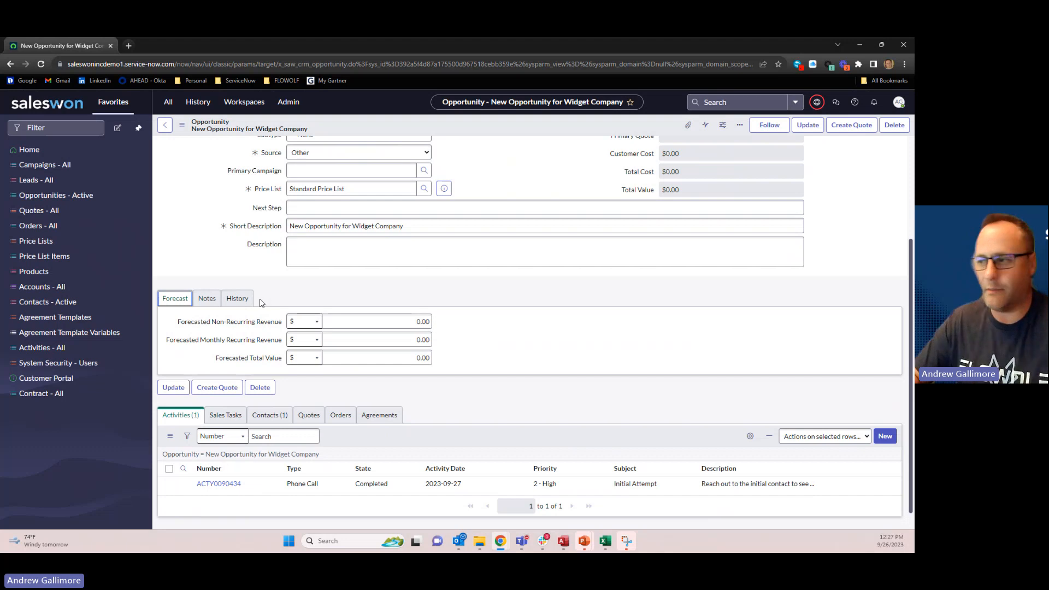
{"action": "scroll", "coordinate": [442, 339], "scroll_direction": "down", "scroll_amount": 2}
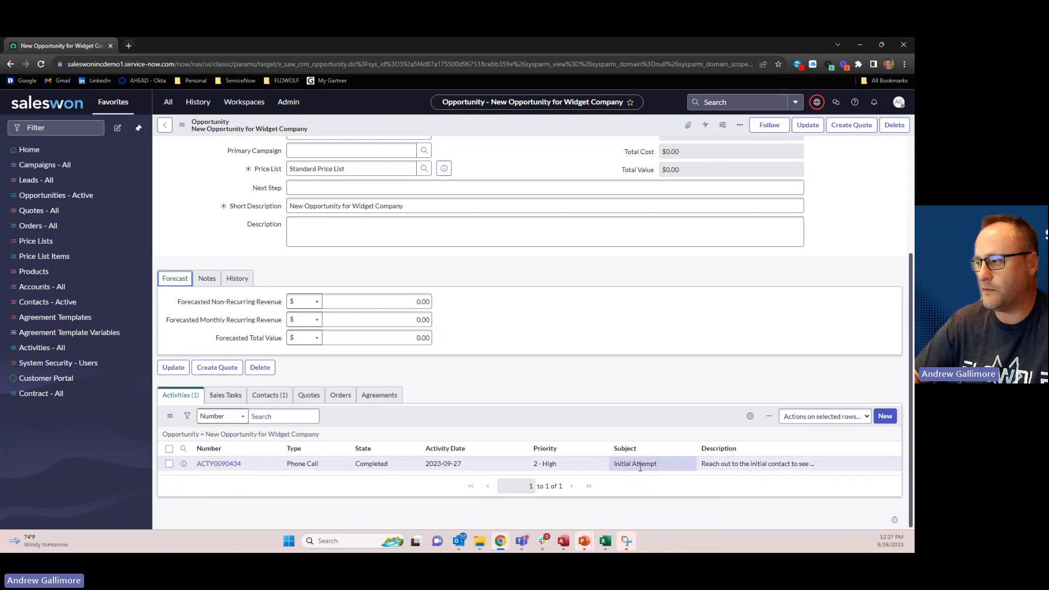
Step: Show the opportunity's sales tasks and try to start a new one, but stay on the unsaved opportunity
{"action": "left_click", "coordinate": [227, 403]}
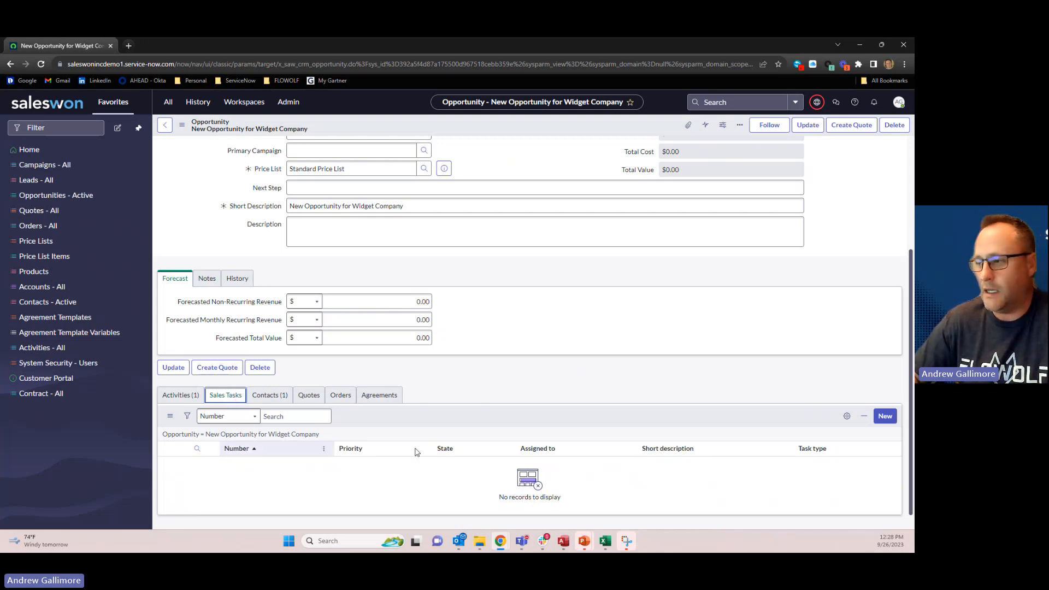
{"action": "left_click", "coordinate": [886, 418]}
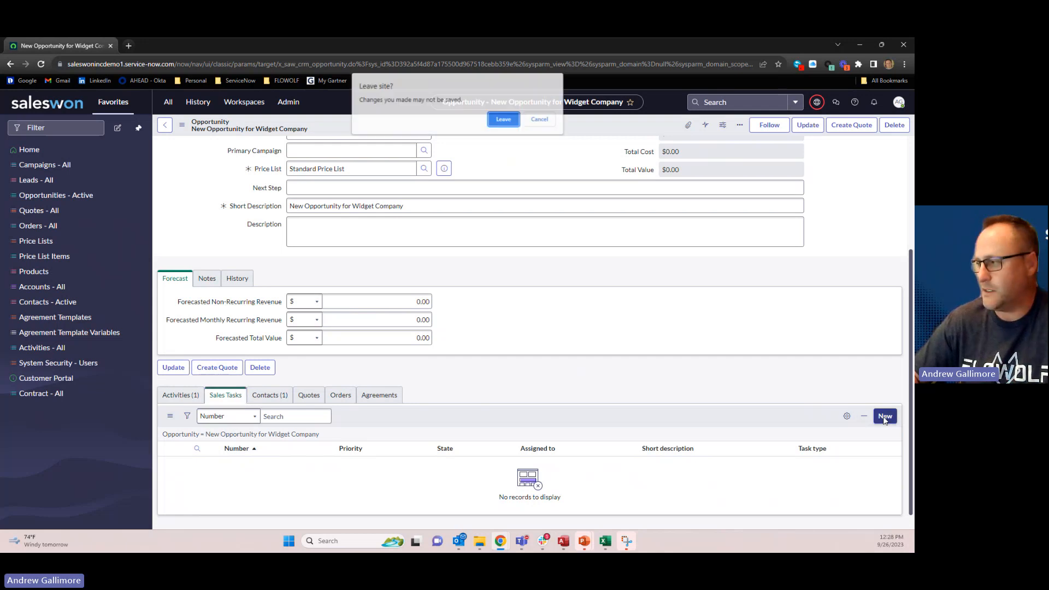
{"action": "left_click", "coordinate": [547, 121]}
Step: Set the mandatory practice status to Initial Meetings and save the opportunity, remaining on its record
{"action": "right_click", "coordinate": [566, 129]}
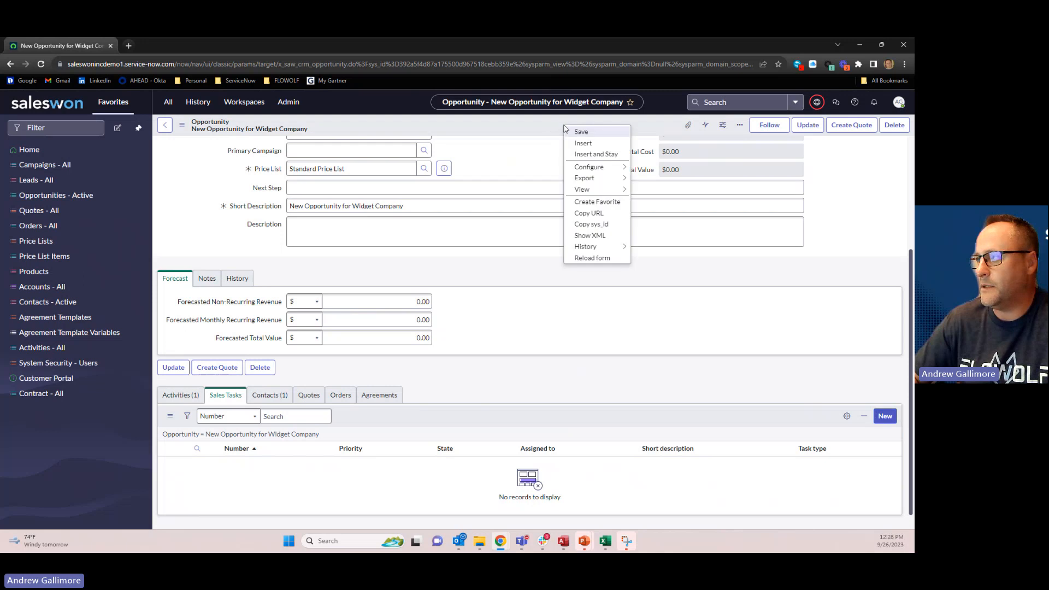
{"action": "left_click", "coordinate": [577, 133]}
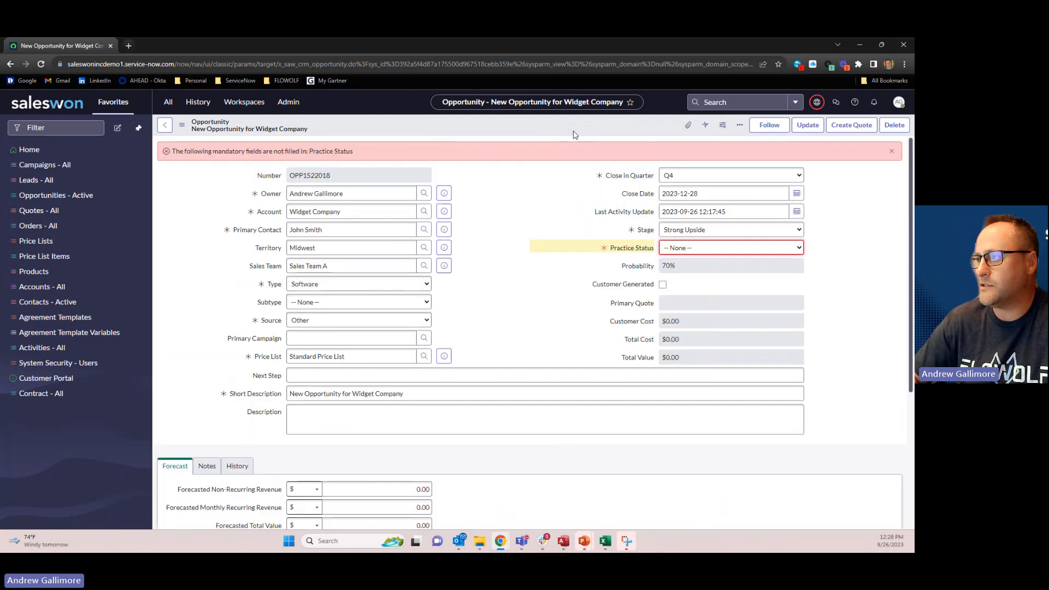
{"action": "left_click", "coordinate": [737, 251]}
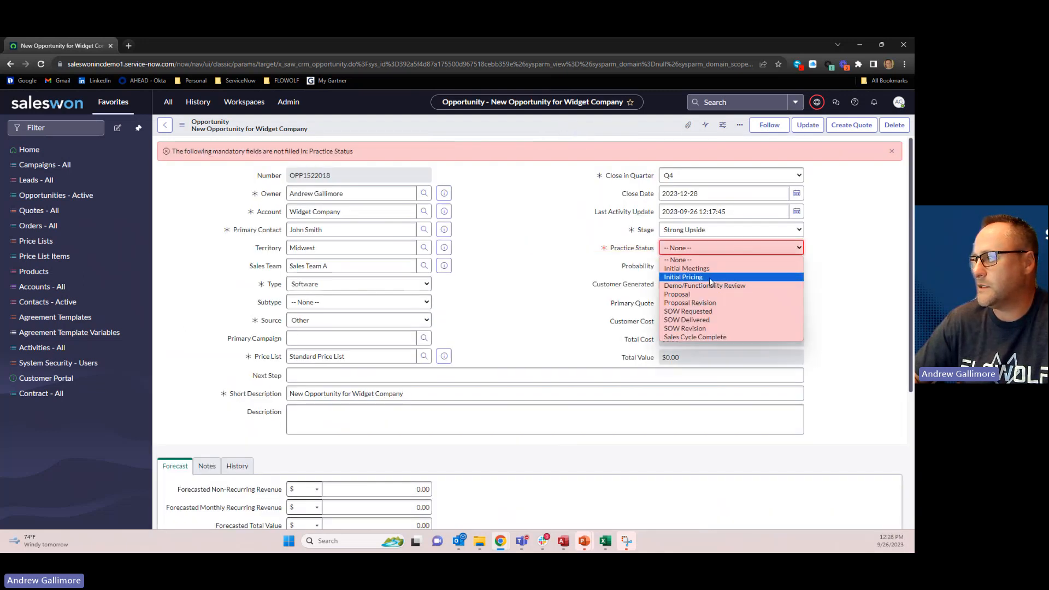
{"action": "left_click", "coordinate": [709, 269]}
{"action": "right_click", "coordinate": [538, 124]}
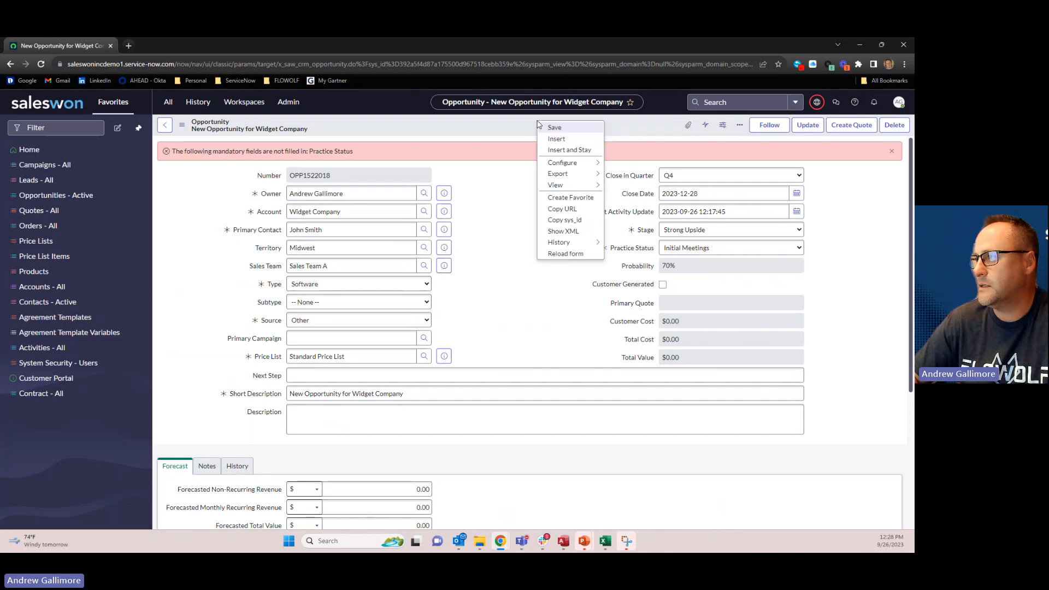
{"action": "left_click", "coordinate": [551, 129]}
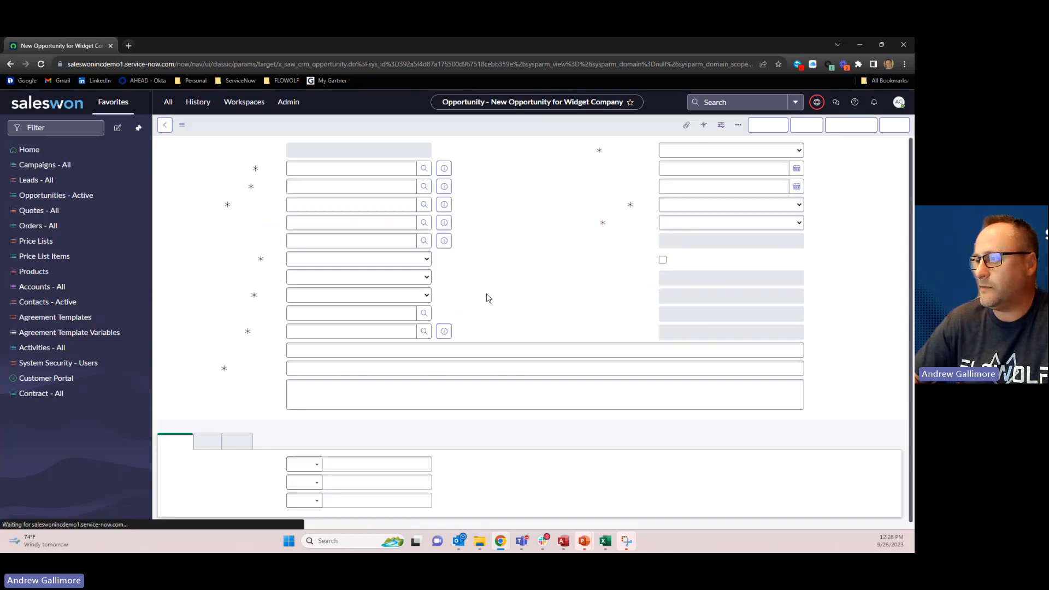
Step: Start a new sales task for the opportunity and review its state options, leaving it Open
{"action": "scroll", "coordinate": [361, 428], "scroll_direction": "down", "scroll_amount": 3}
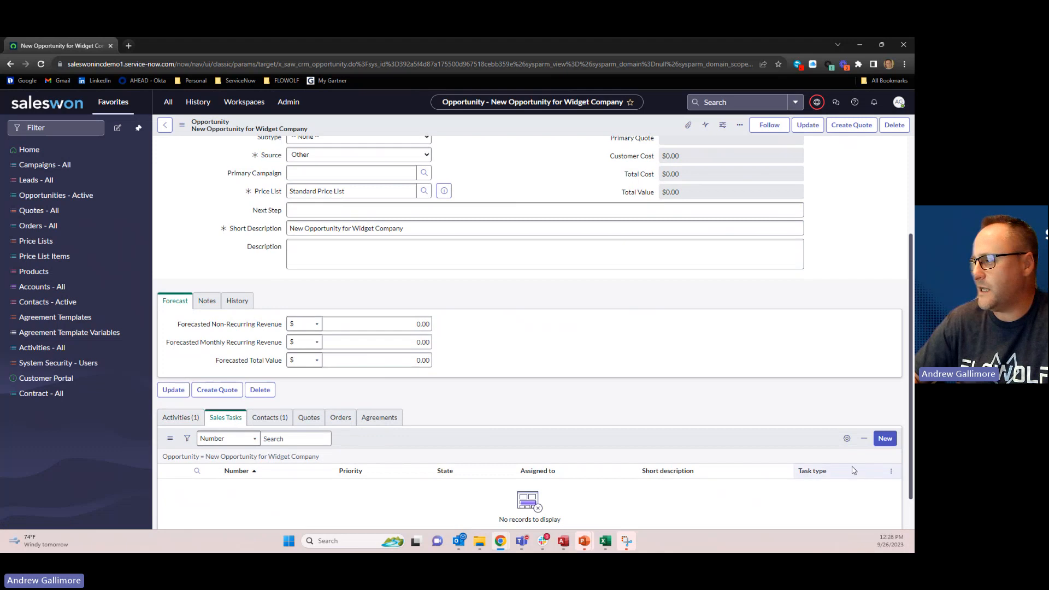
{"action": "left_click", "coordinate": [885, 439]}
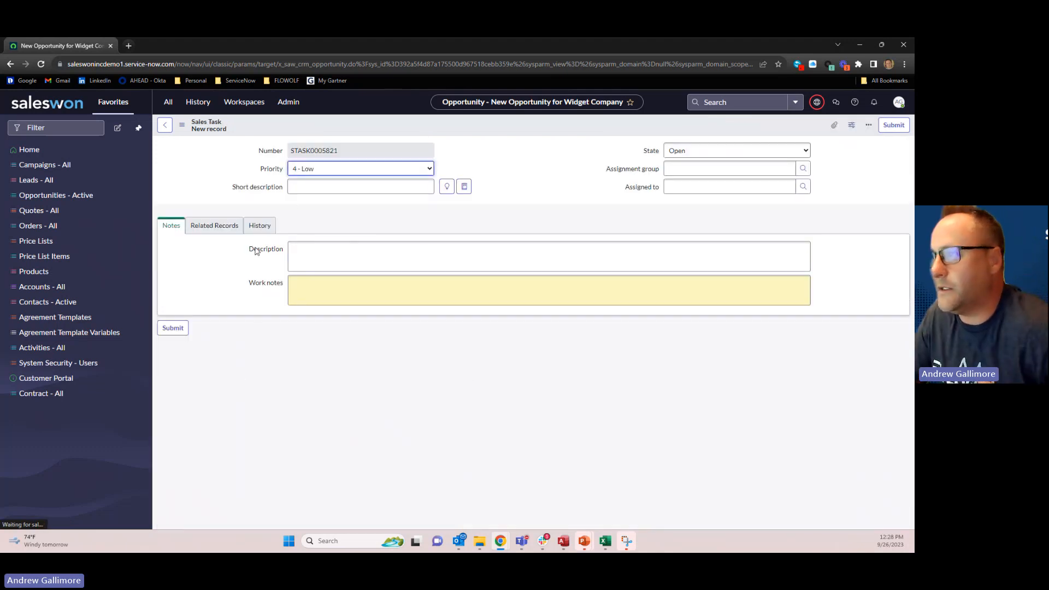
{"action": "left_click", "coordinate": [762, 156]}
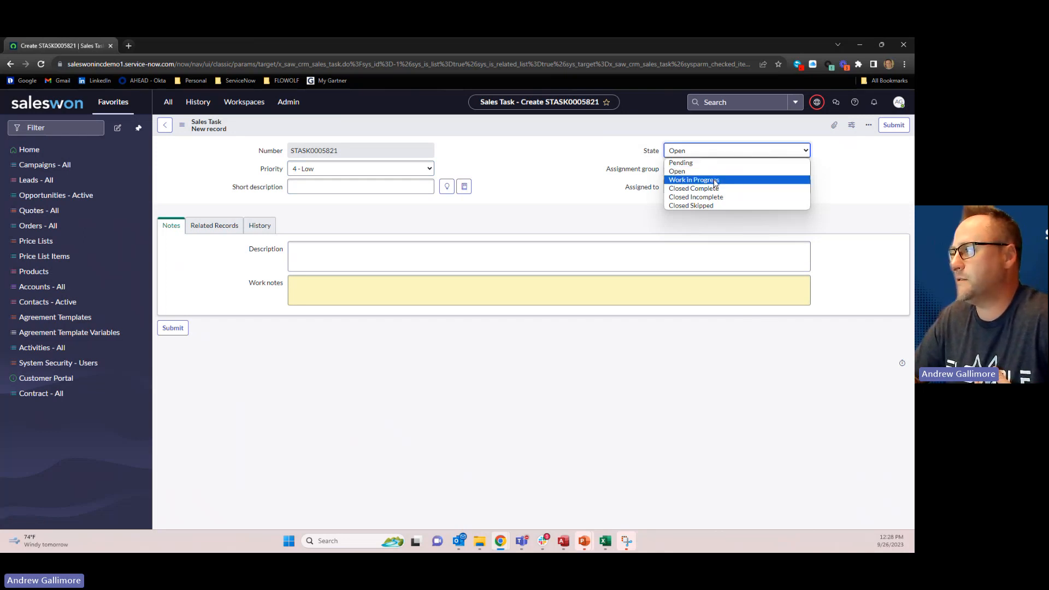
{"action": "left_click", "coordinate": [530, 160]}
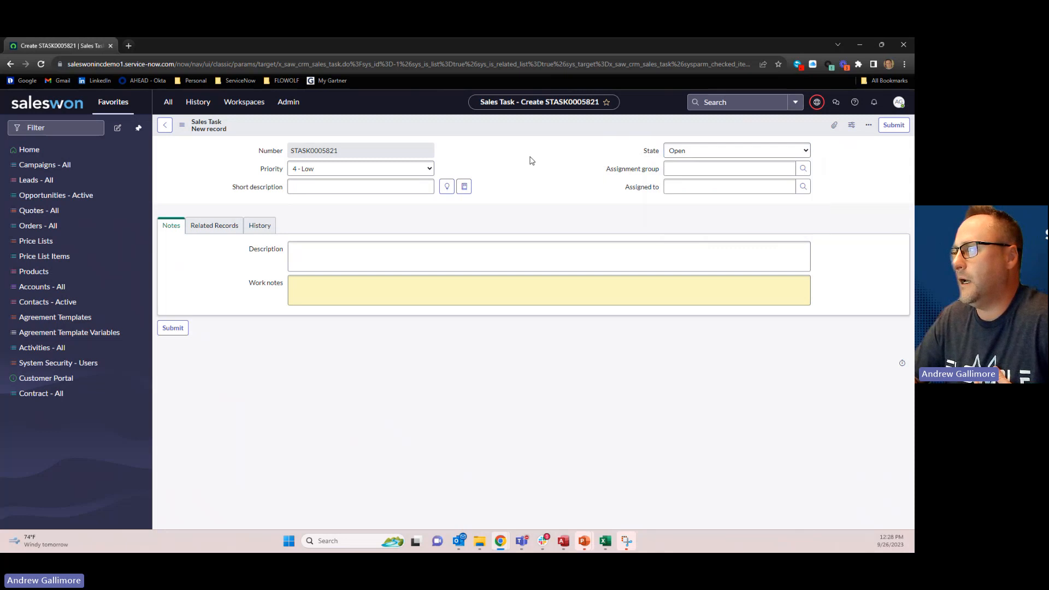
Step: Give the new sales task the short description Credit Check
{"action": "left_click", "coordinate": [315, 187]}
{"action": "type", "text": "Credit Check"}
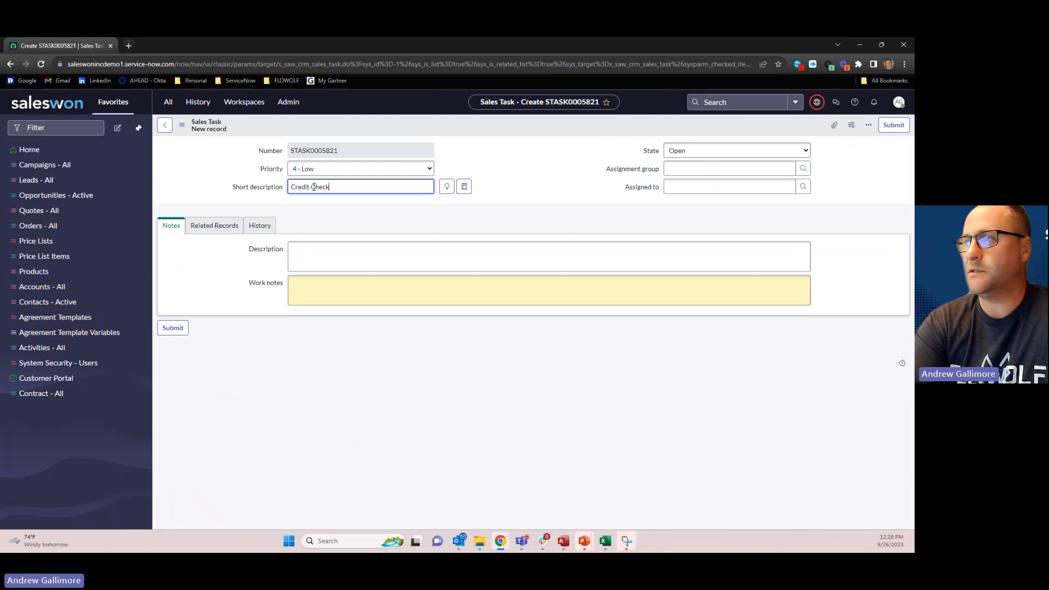
{"action": "key", "text": "Tab"}
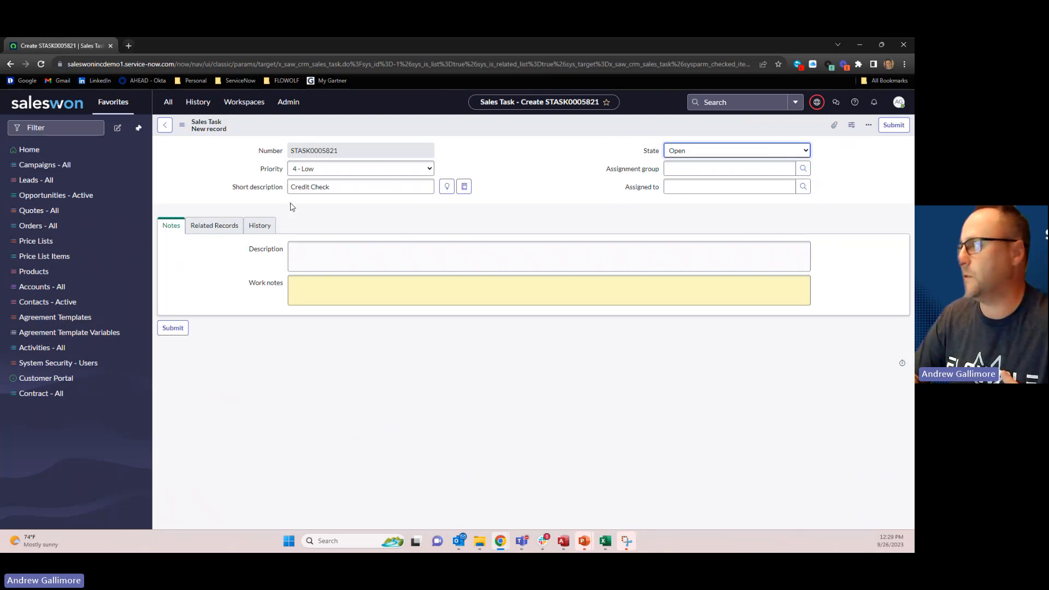
Step: Discard the unsaved sales task, return to the opportunity and show its related contacts
{"action": "left_click", "coordinate": [164, 124]}
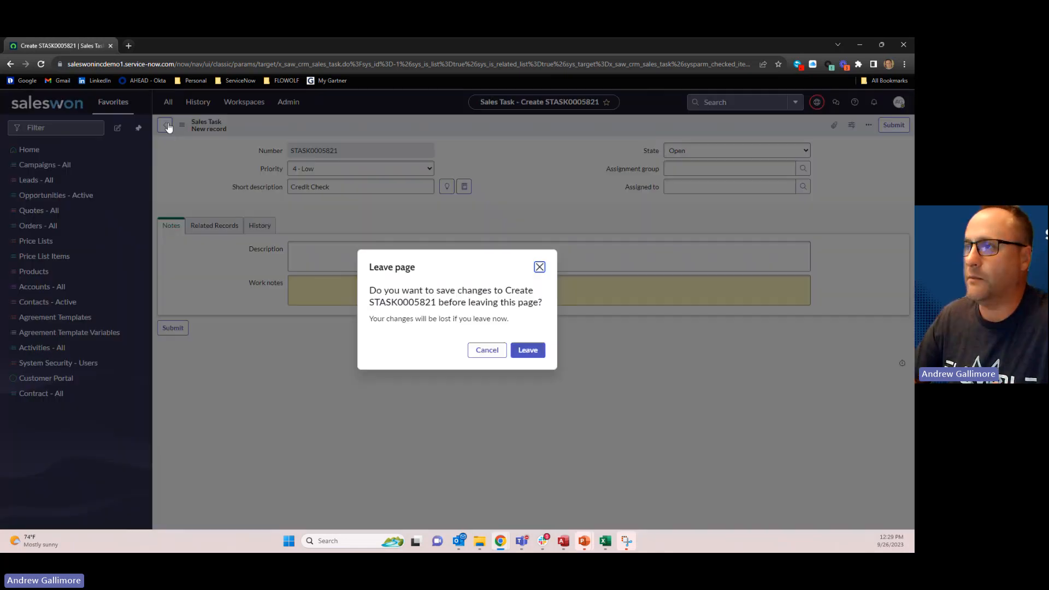
{"action": "left_click", "coordinate": [528, 350]}
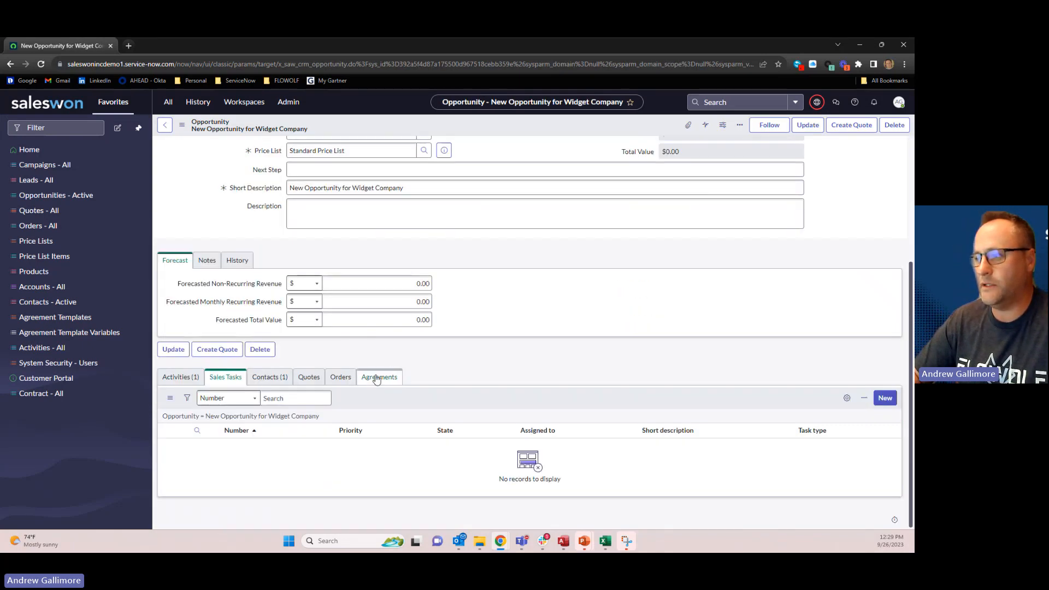
{"action": "left_click", "coordinate": [270, 377]}
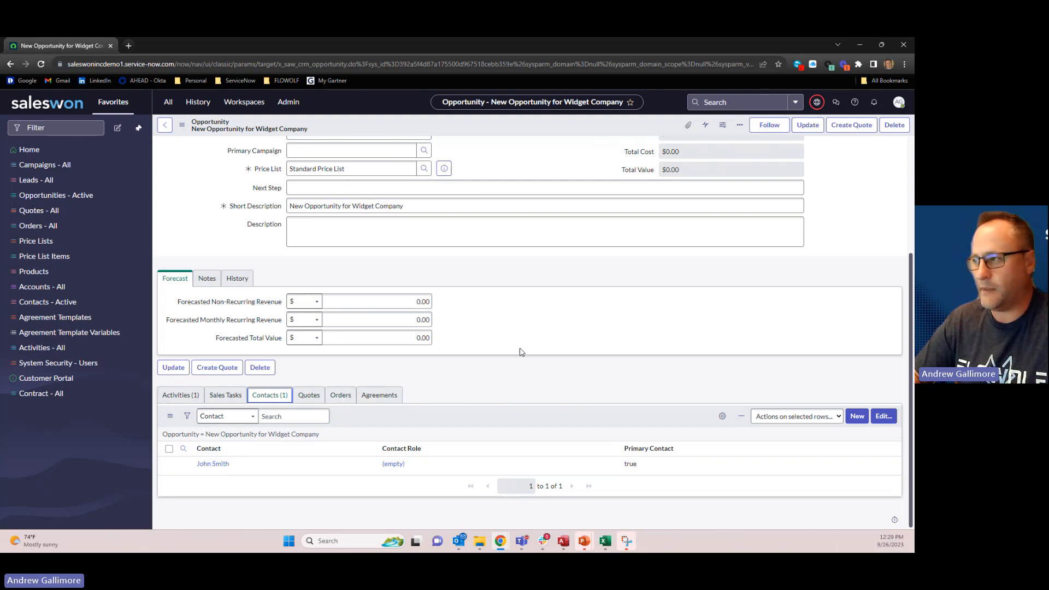
Step: Save the Widget Company opportunity while staying on its record
{"action": "scroll", "coordinate": [520, 351], "scroll_direction": "up", "scroll_amount": 3}
{"action": "right_click", "coordinate": [586, 131]}
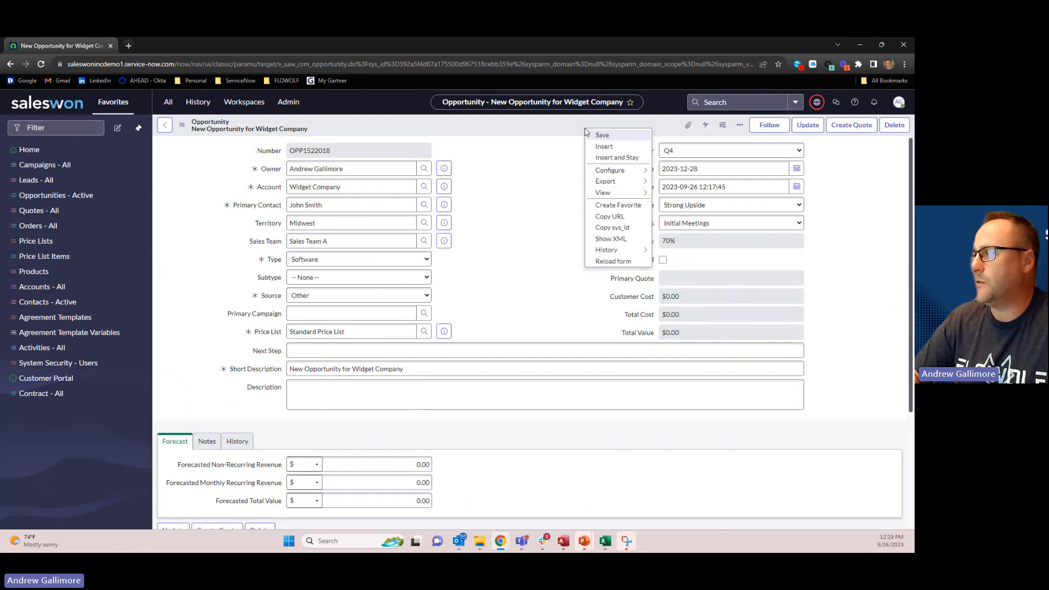
{"action": "left_click", "coordinate": [594, 137]}
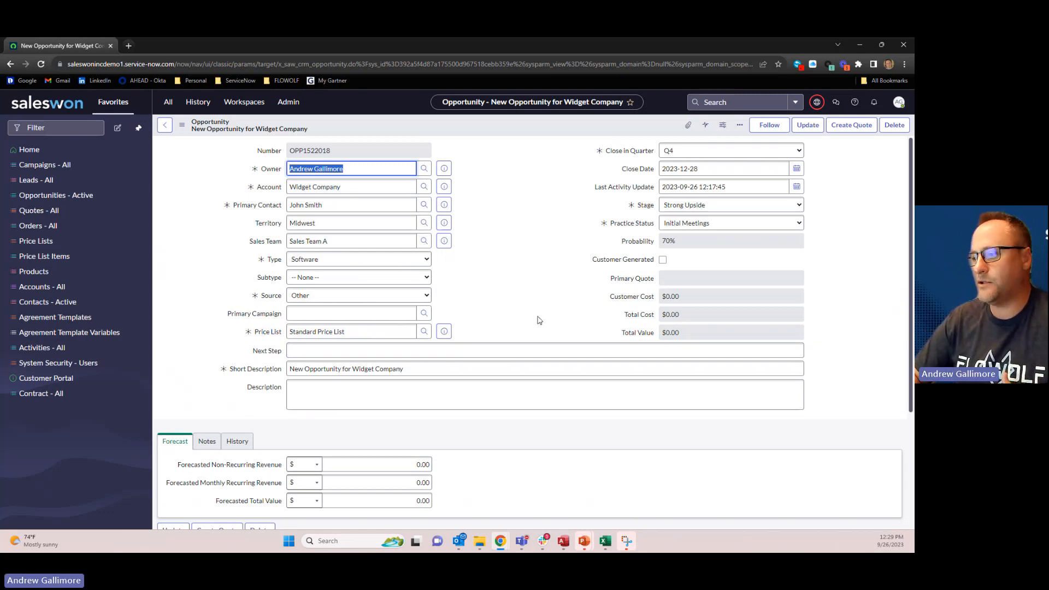
Step: Change the opportunity's stage to Commit and on to Closed Won
{"action": "scroll", "coordinate": [545, 320], "scroll_direction": "down", "scroll_amount": 1}
{"action": "scroll", "coordinate": [545, 321], "scroll_direction": "down", "scroll_amount": 3}
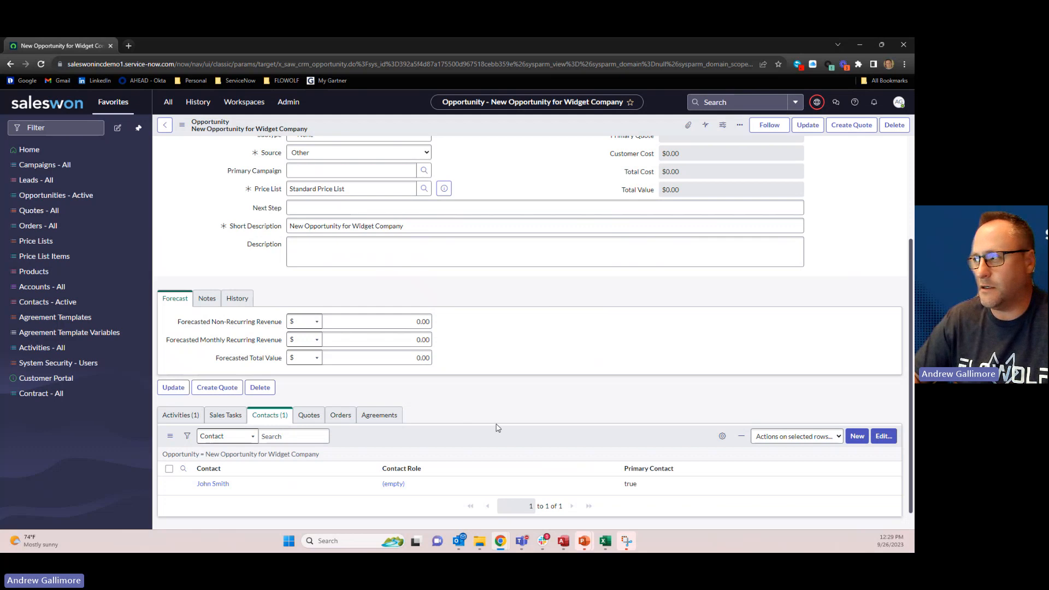
{"action": "scroll", "coordinate": [497, 427], "scroll_direction": "up", "scroll_amount": 1}
{"action": "scroll", "coordinate": [498, 428], "scroll_direction": "up", "scroll_amount": 3}
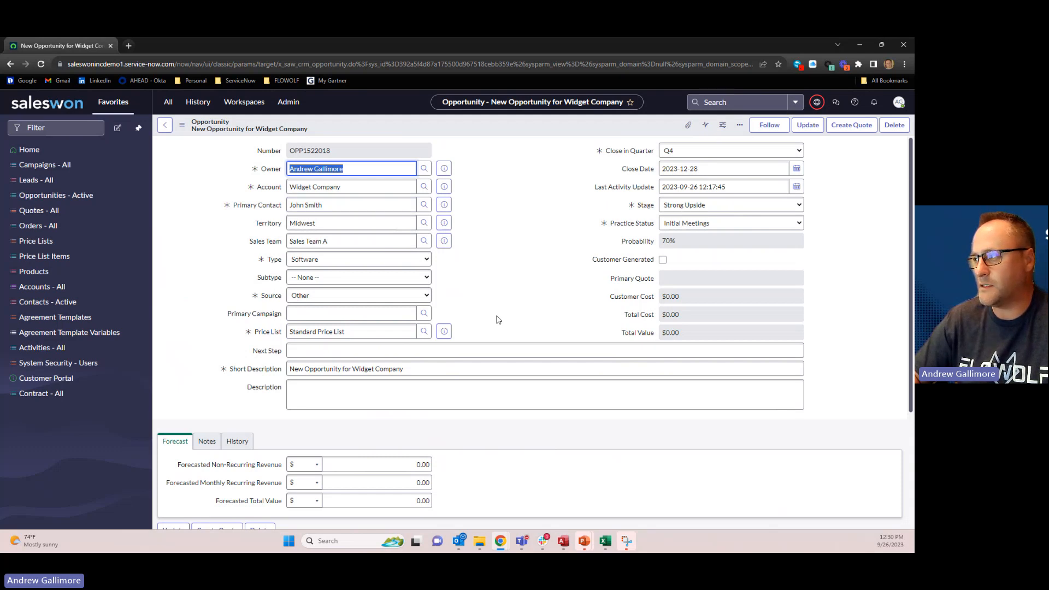
{"action": "left_click", "coordinate": [751, 212]}
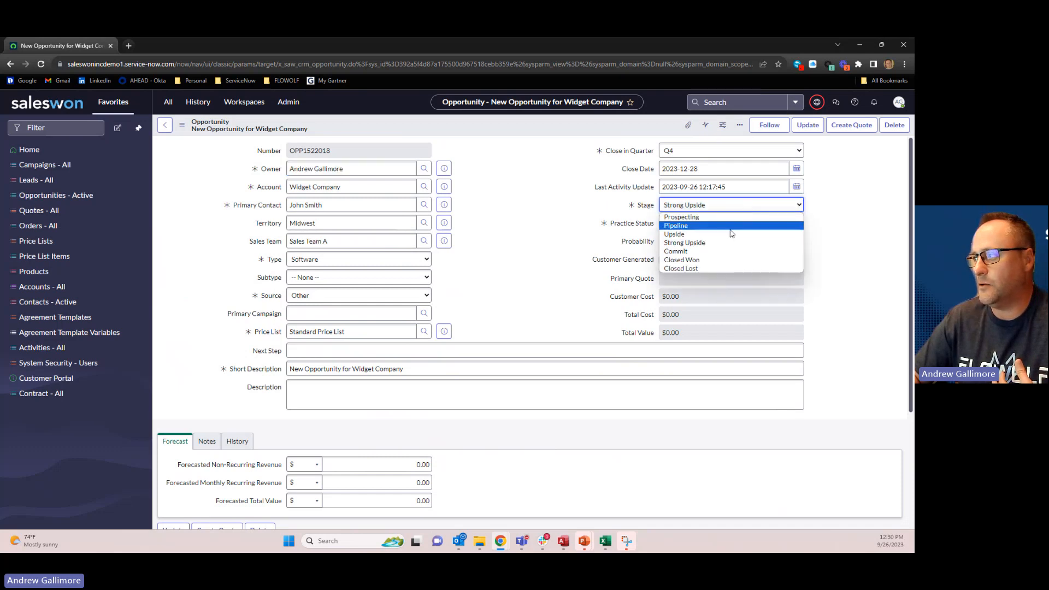
{"action": "left_click", "coordinate": [710, 253]}
{"action": "left_click", "coordinate": [719, 211]}
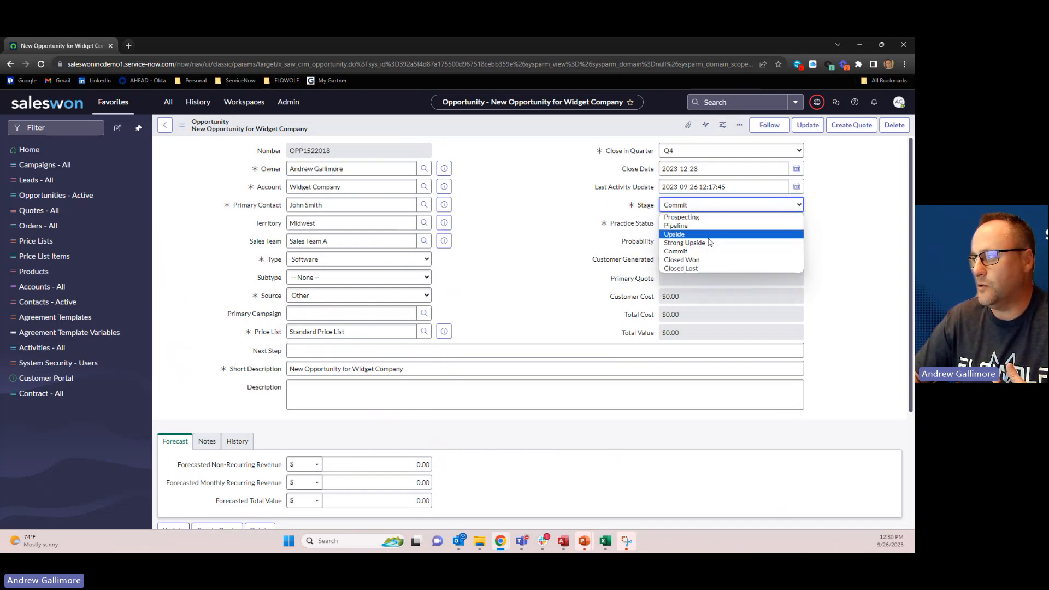
{"action": "left_click", "coordinate": [693, 264]}
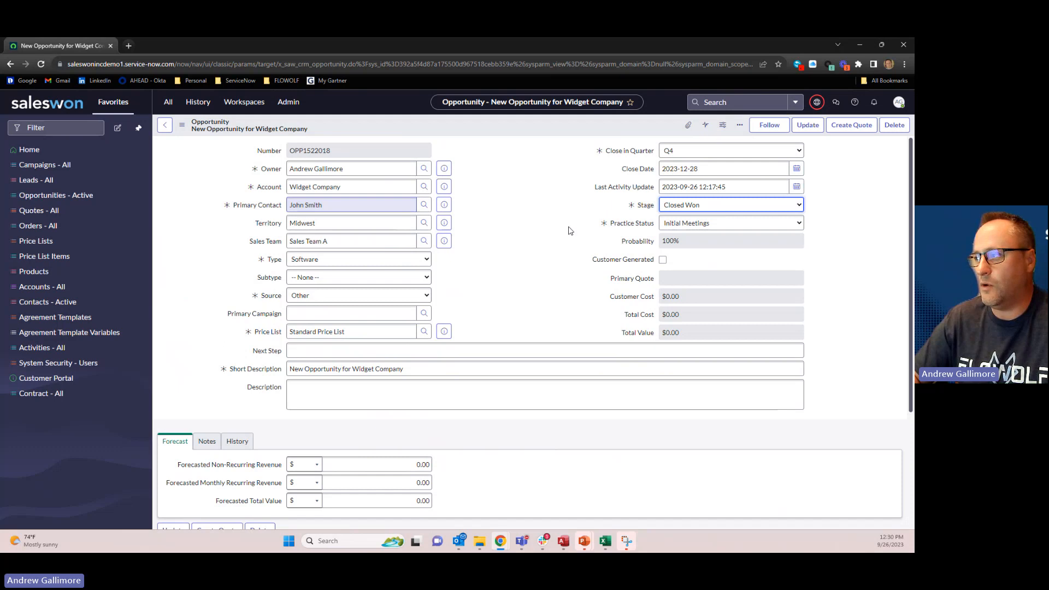